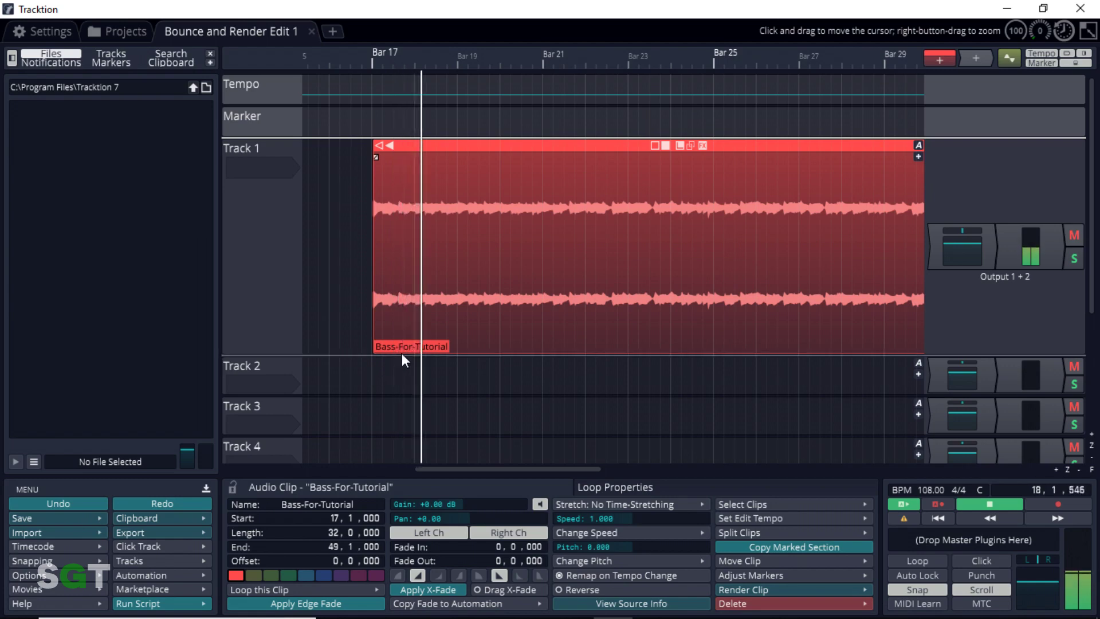
# - Split the bass clip at about bar 19.4 and again at bar 21
pyautogui.press('space')
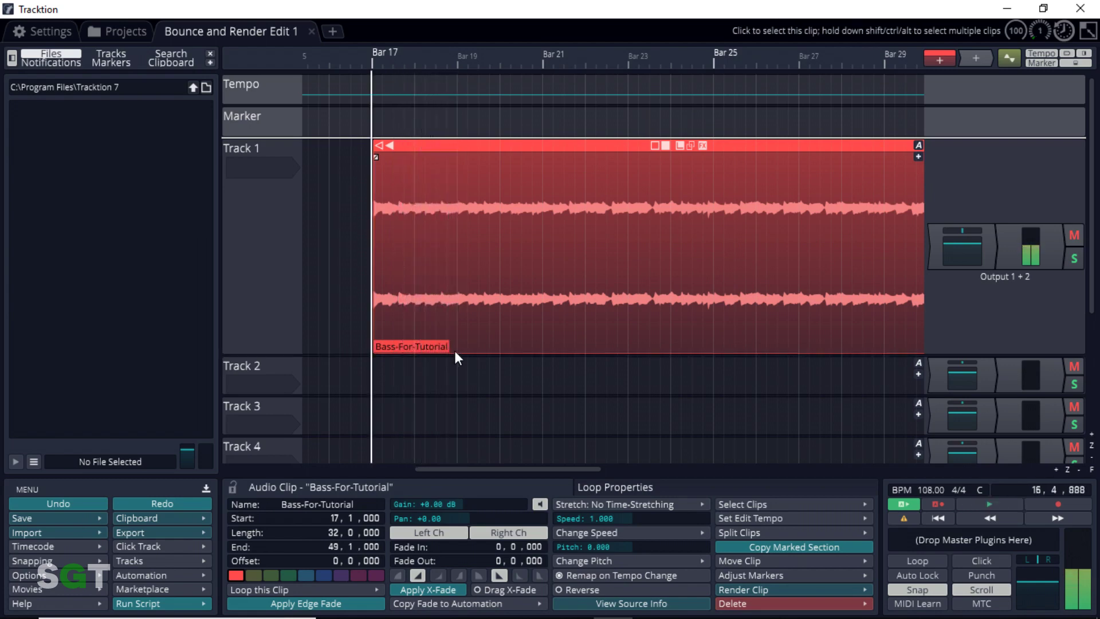
pyautogui.click(501, 314)
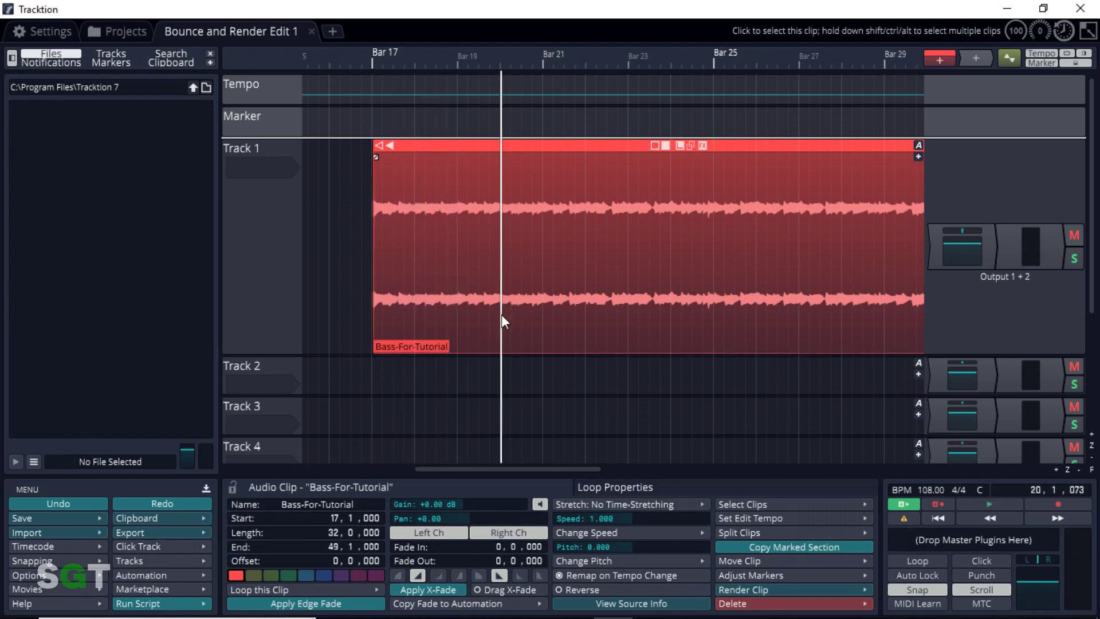
pyautogui.press('space')
pyautogui.scroll(2, 508, 322)
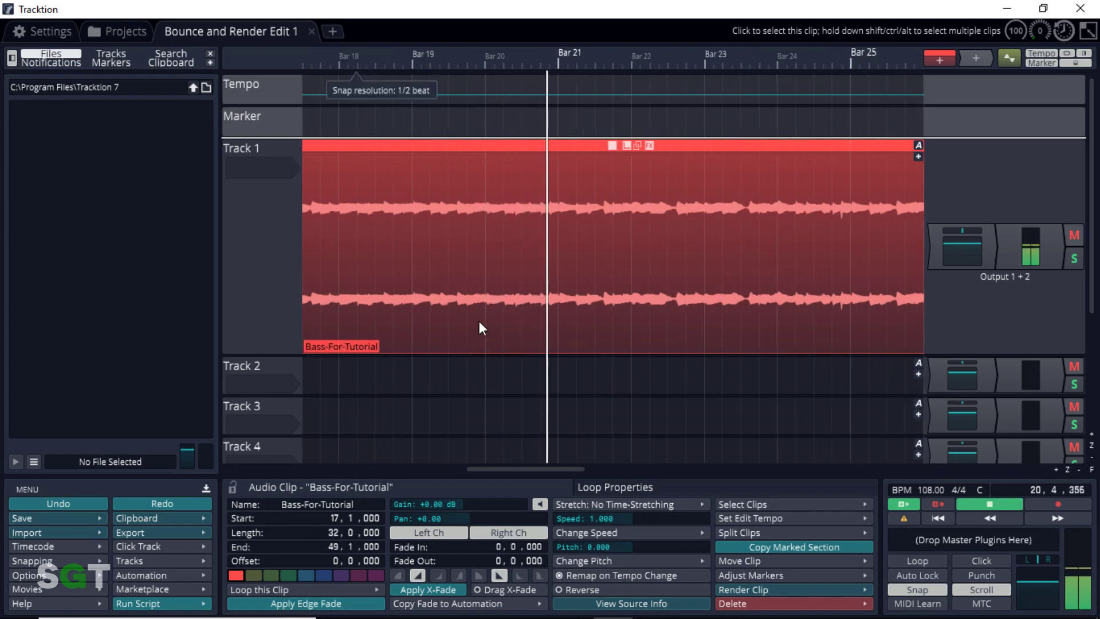
pyautogui.click(484, 313)
pyautogui.rightClick(484, 315)
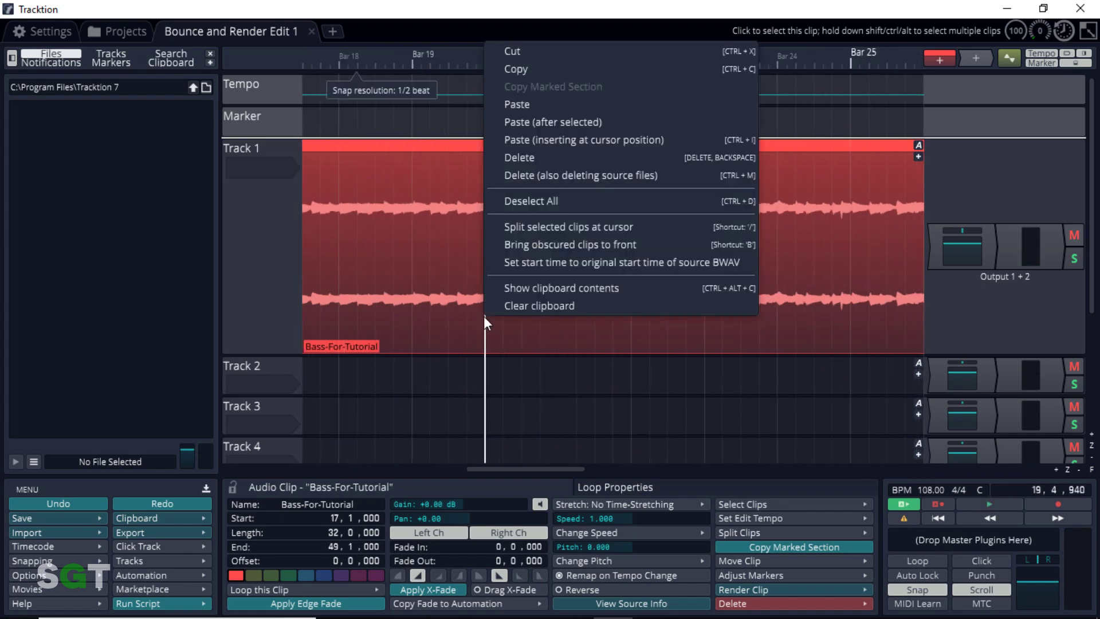
pyautogui.click(566, 226)
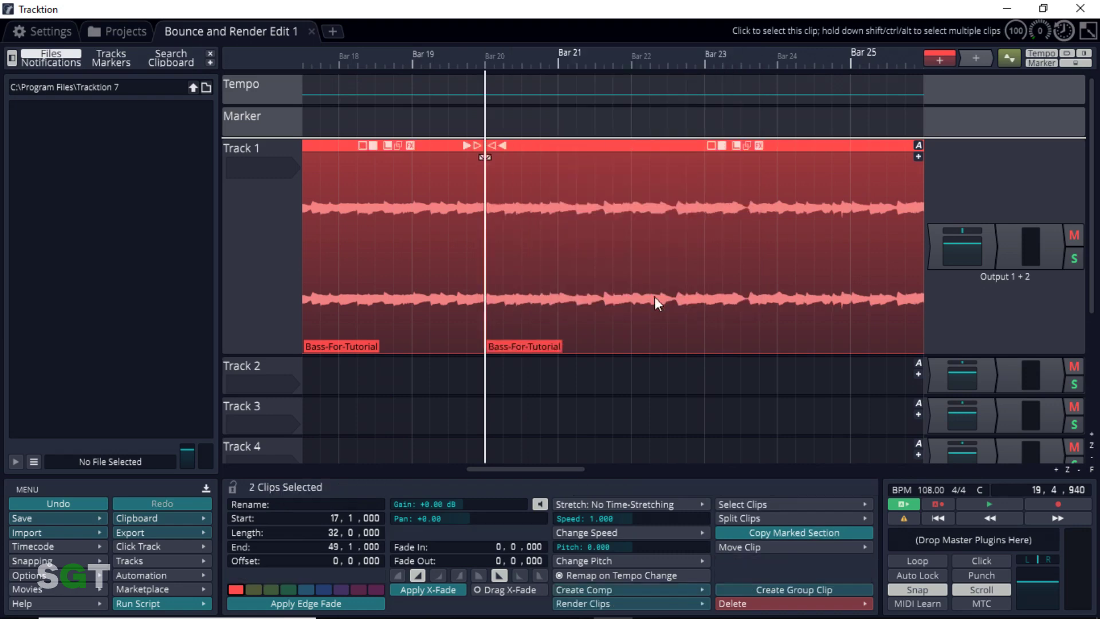
pyautogui.click(556, 317)
pyautogui.press('/')
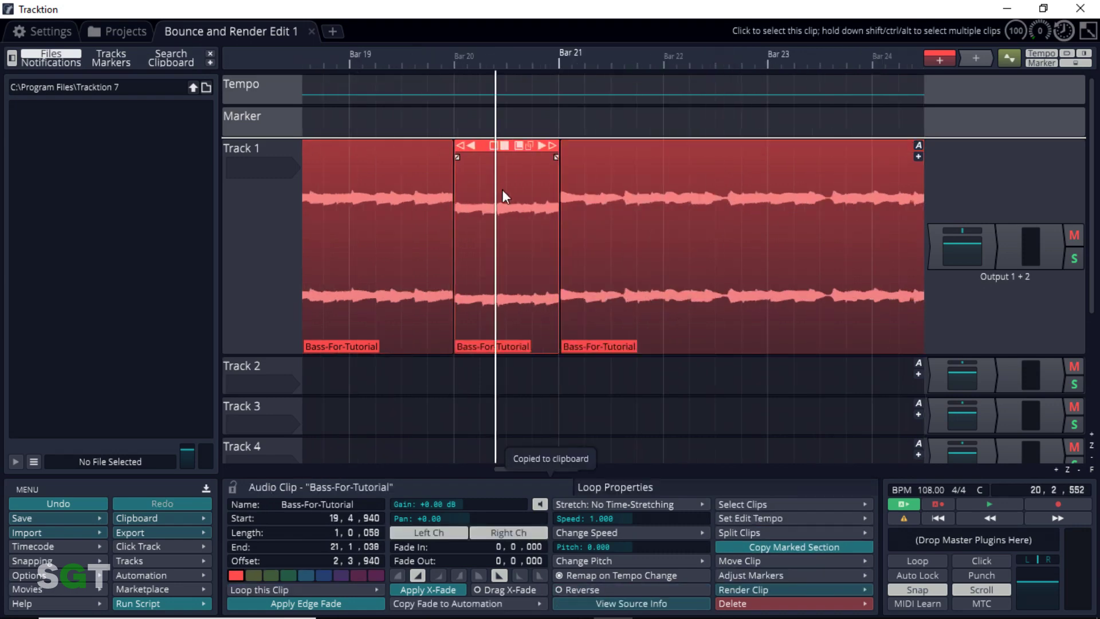
# - Move the first slice to bar 16 and delete the clip extending past bar 22
pyautogui.moveTo(502, 196); pyautogui.dragTo(344, 153)
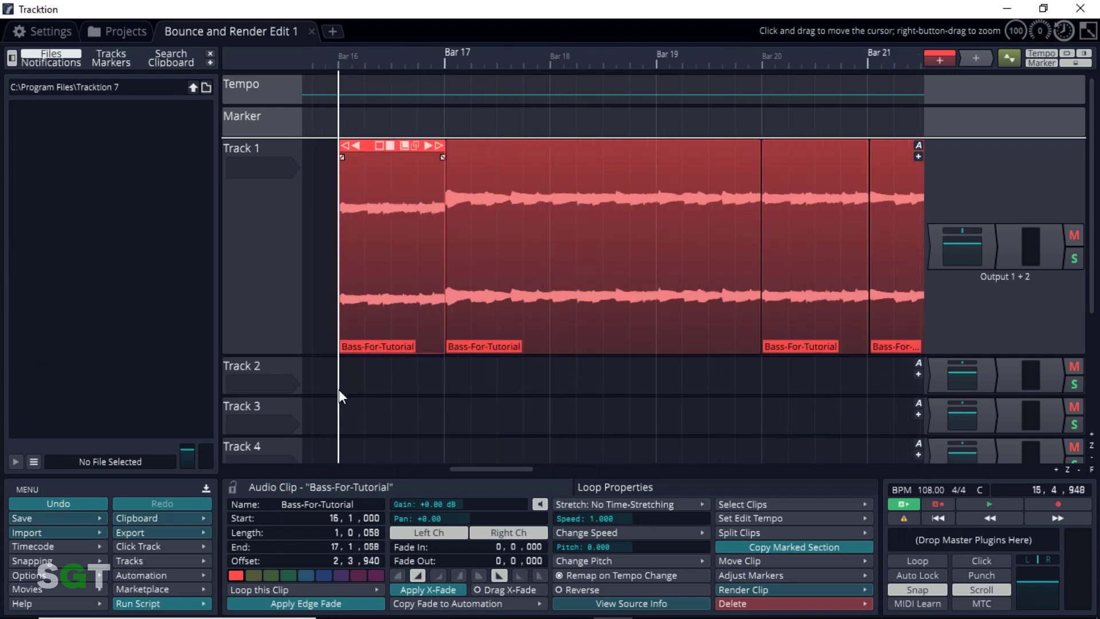
pyautogui.click(569, 154)
pyautogui.press('Delete')
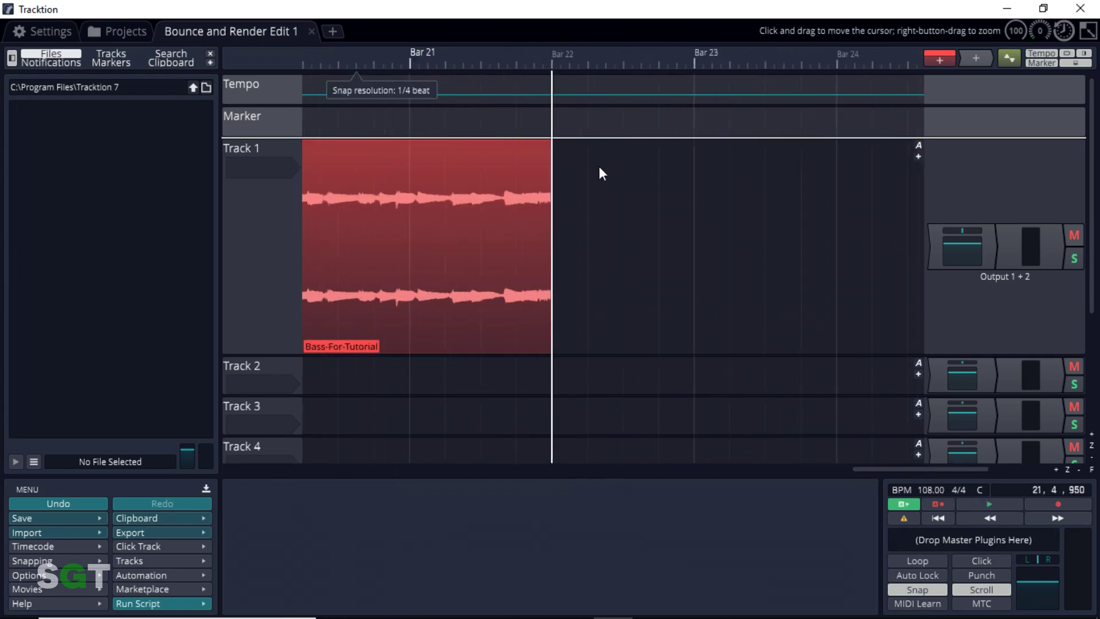
pyautogui.scroll(-5, 601, 168)
# - Copy the three slices, paste them at bar 24 three times, then undo the pastes
pyautogui.click(482, 211)
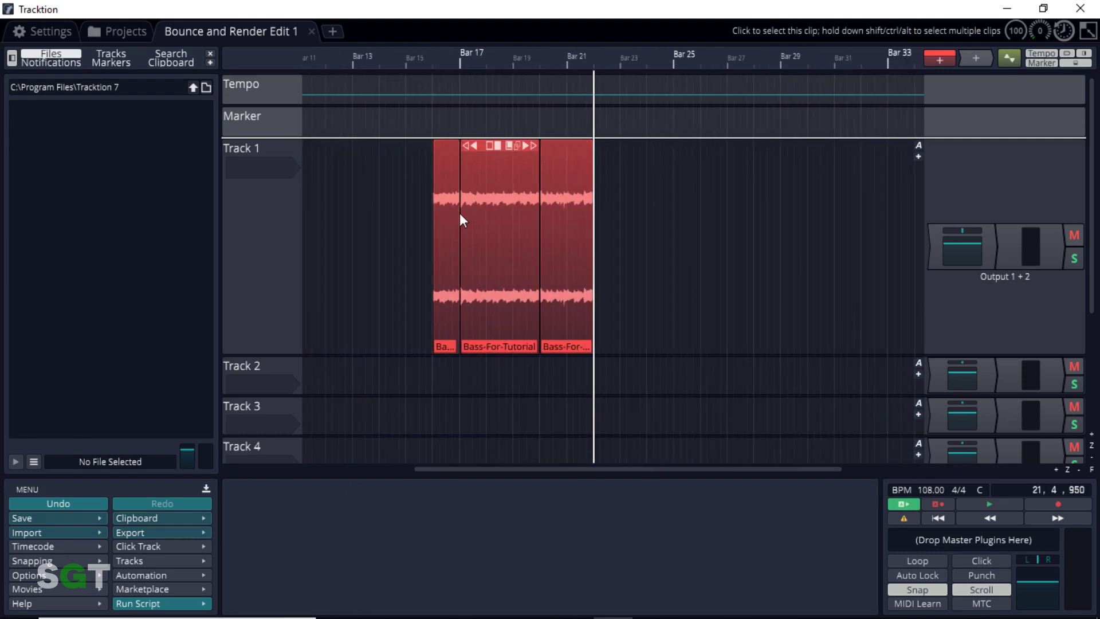
pyautogui.click(447, 233)
pyautogui.keyDown('shift'); pyautogui.click(485, 204); pyautogui.keyUp('shift')
pyautogui.keyDown('shift'); pyautogui.click(563, 204); pyautogui.keyUp('shift')
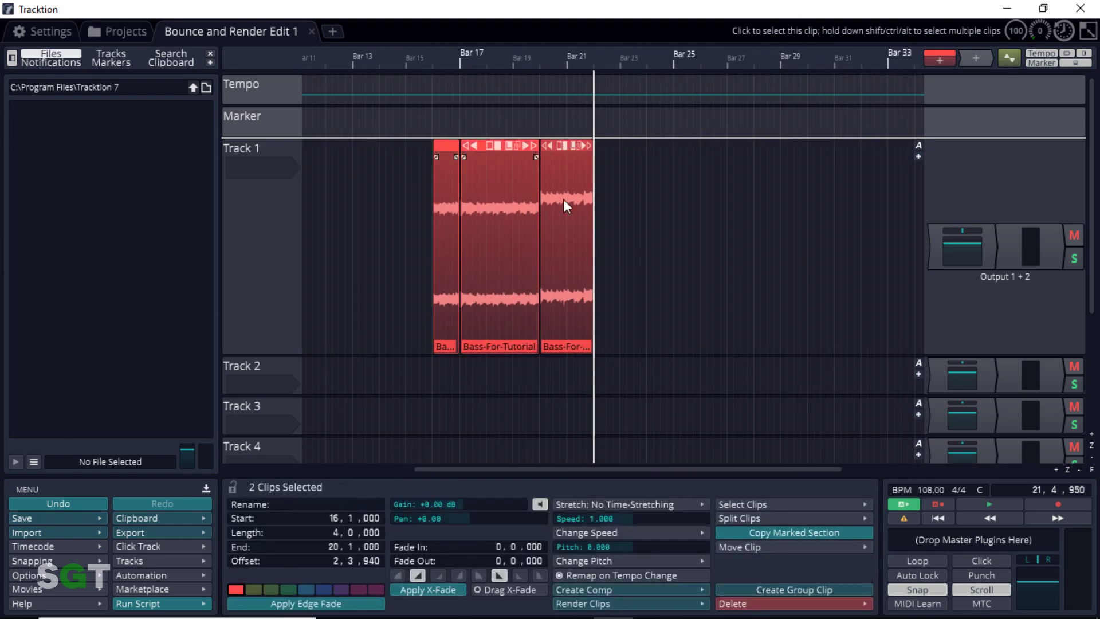
pyautogui.hotkey('ctrl', 'c')
pyautogui.click(665, 212)
pyautogui.hotkey('ctrl', 'v')
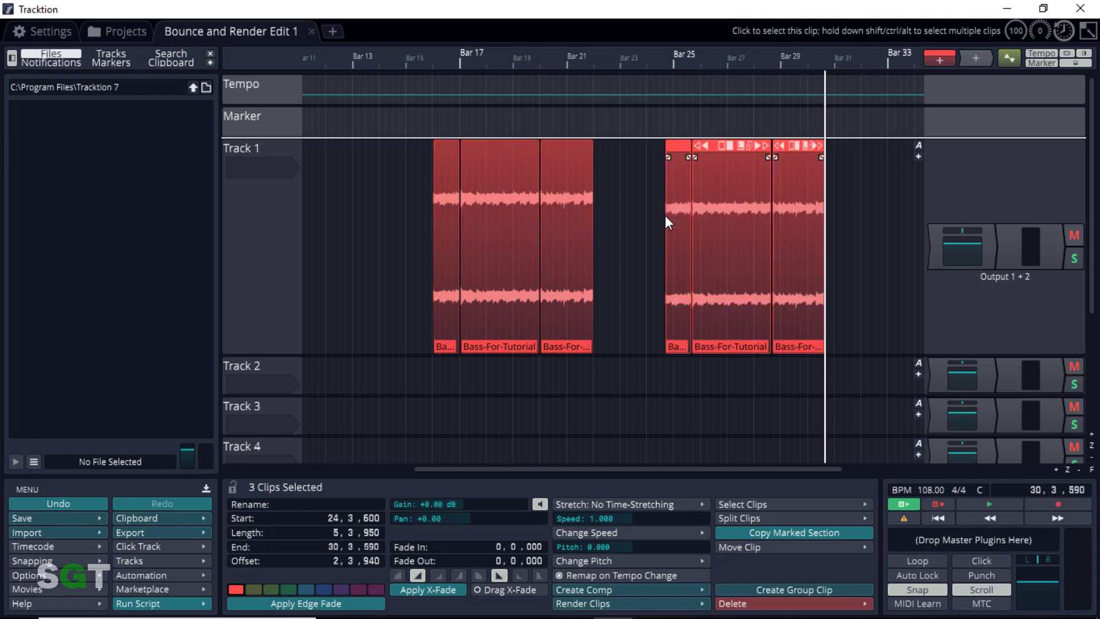
pyautogui.hotkey('ctrl', 'v')
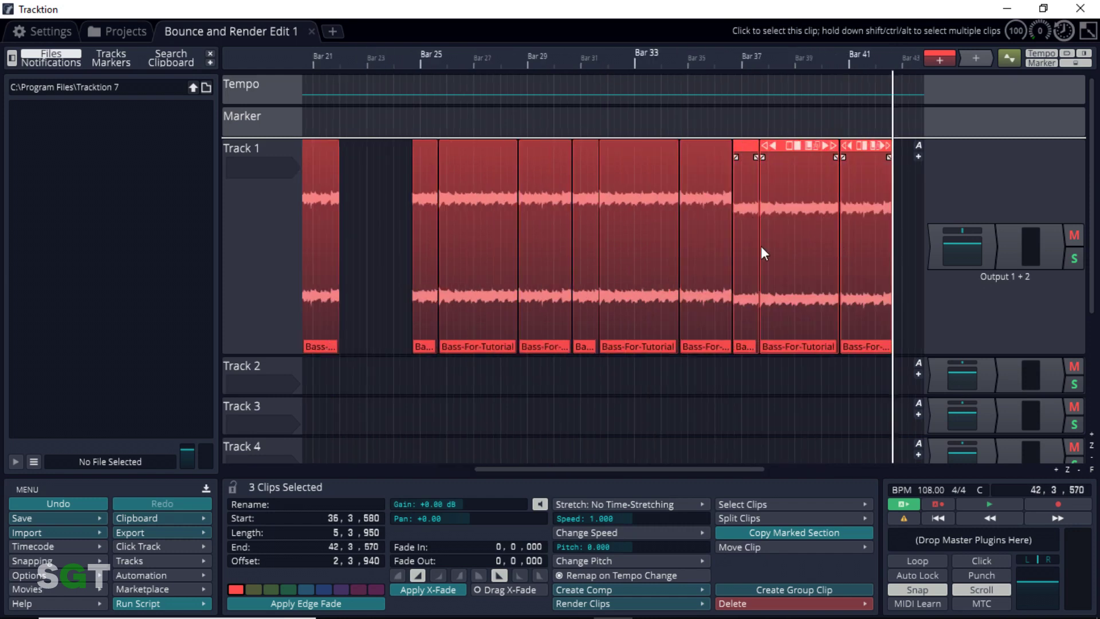
pyautogui.hotkey('ctrl', 'v')
pyautogui.hotkey('ctrl', 'z')
pyautogui.hotkey('ctrl', 'z')
pyautogui.hotkey('ctrl', 'z')
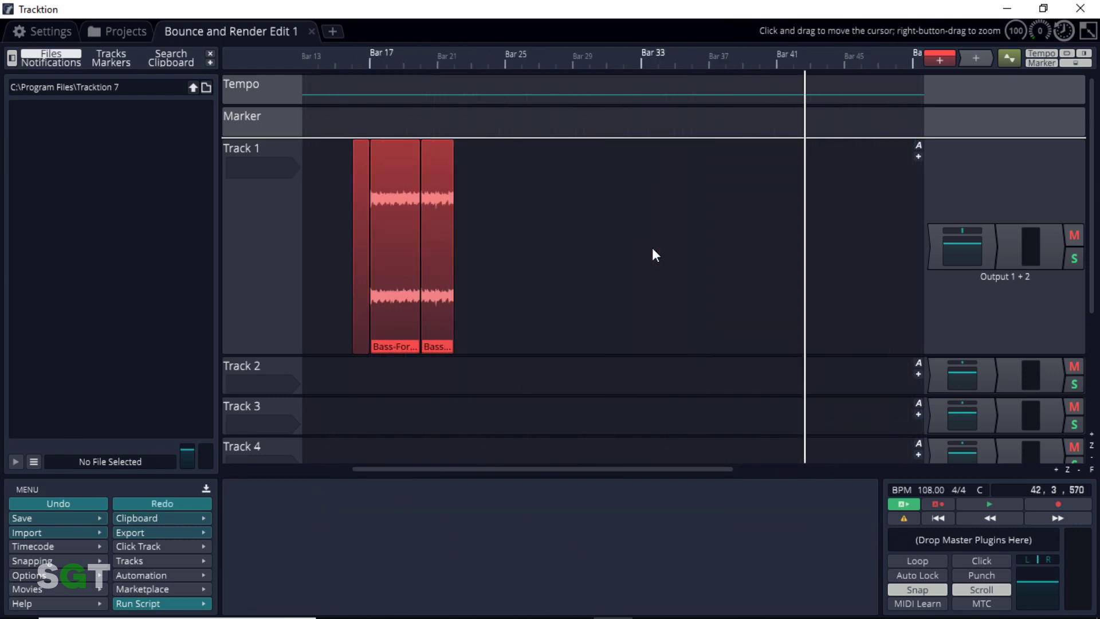
# - Deselect the clips and park the playhead near bar 15
pyautogui.click(473, 281)
pyautogui.scroll(3, 472, 282)
pyautogui.scroll(2, 474, 281)
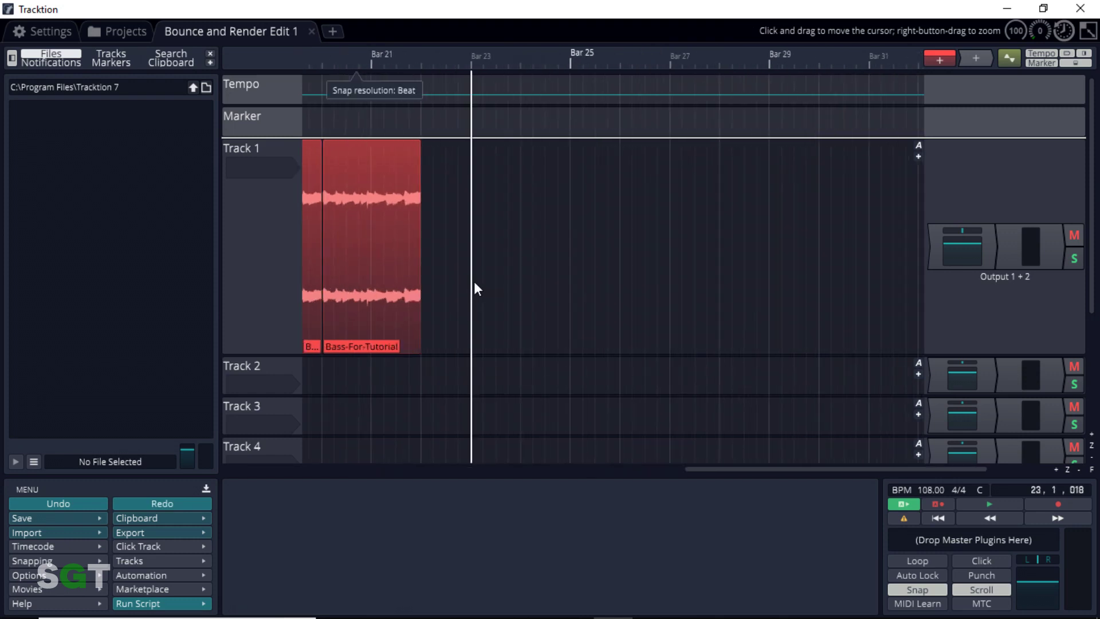
pyautogui.click(410, 303)
pyautogui.scroll(2, 385, 283)
pyautogui.click(356, 267)
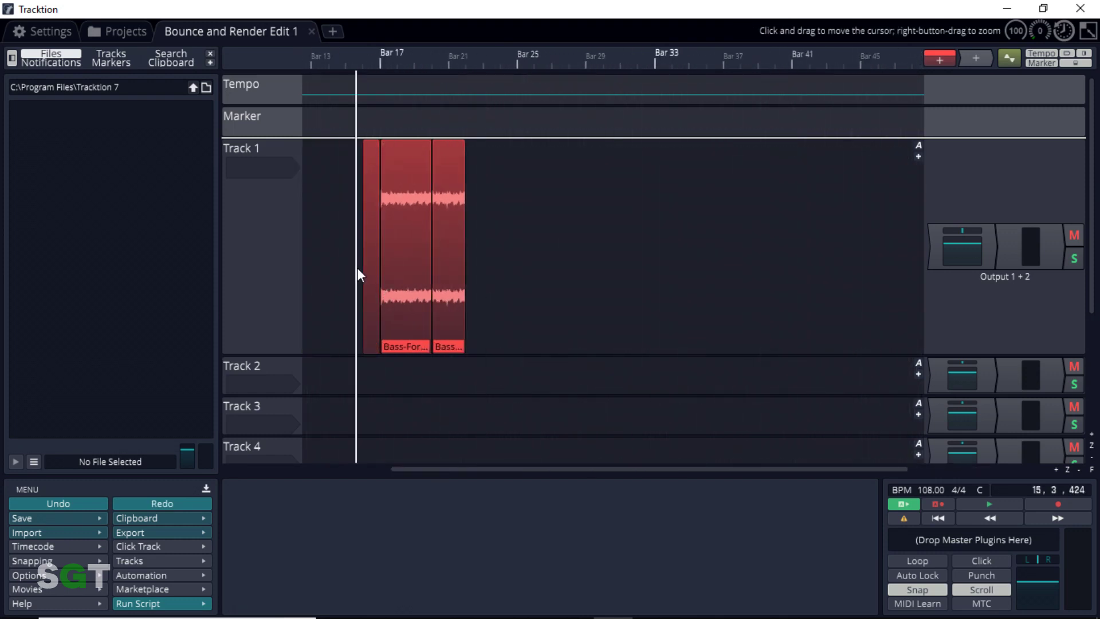
pyautogui.scroll(3, 366, 269)
pyautogui.scroll(2, 373, 277)
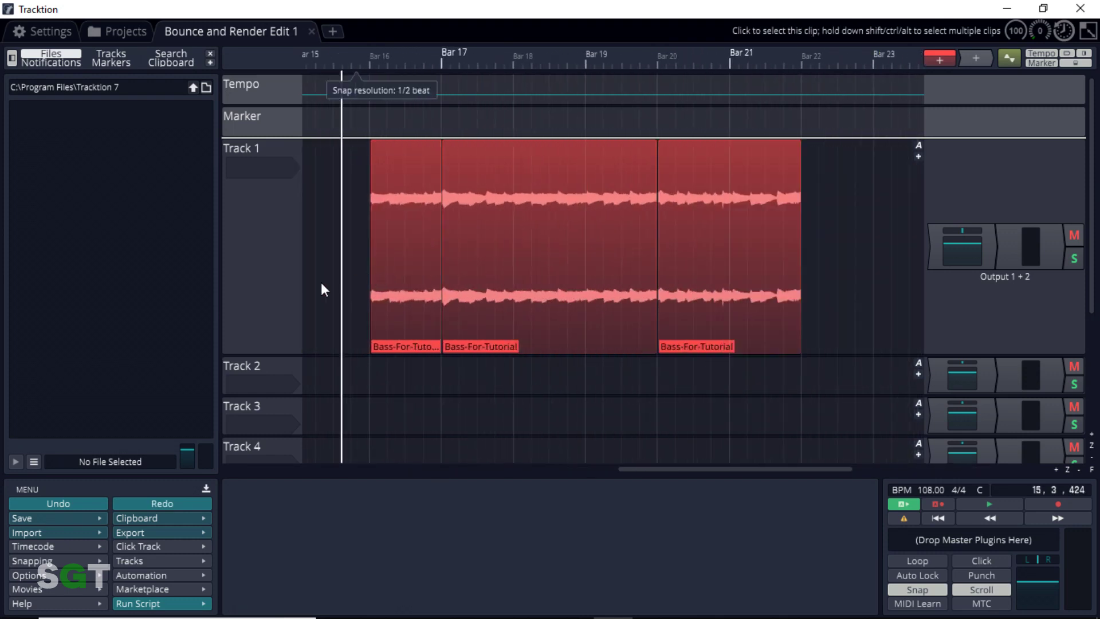
# - Expand Track 2 and set its input to Audio Tracks > 1. Track 1
pyautogui.click(291, 373)
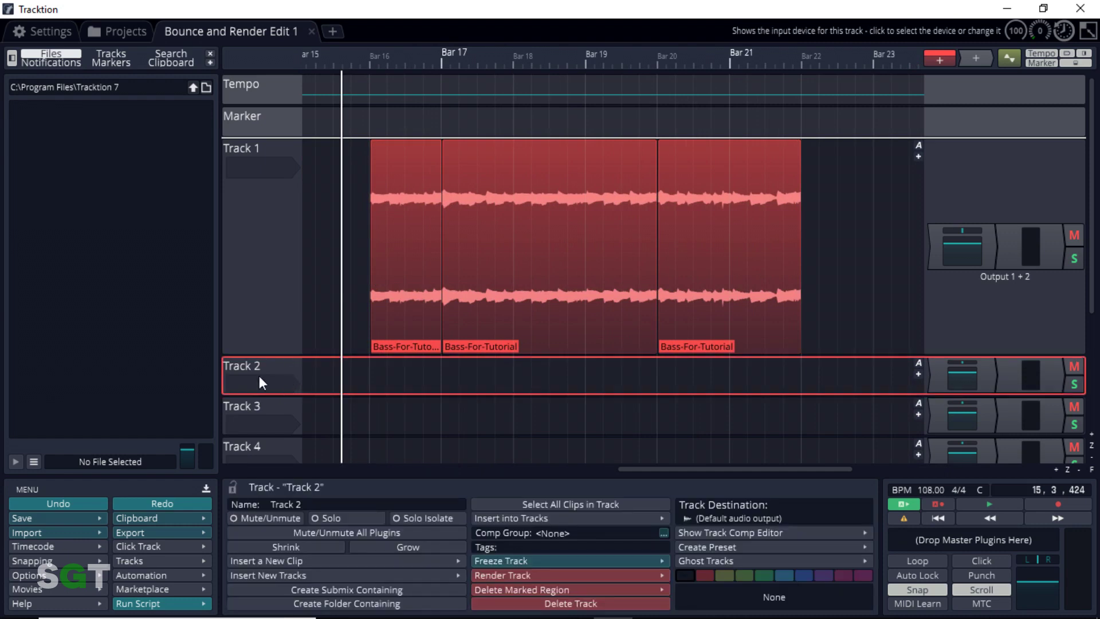
pyautogui.doubleClick(270, 365)
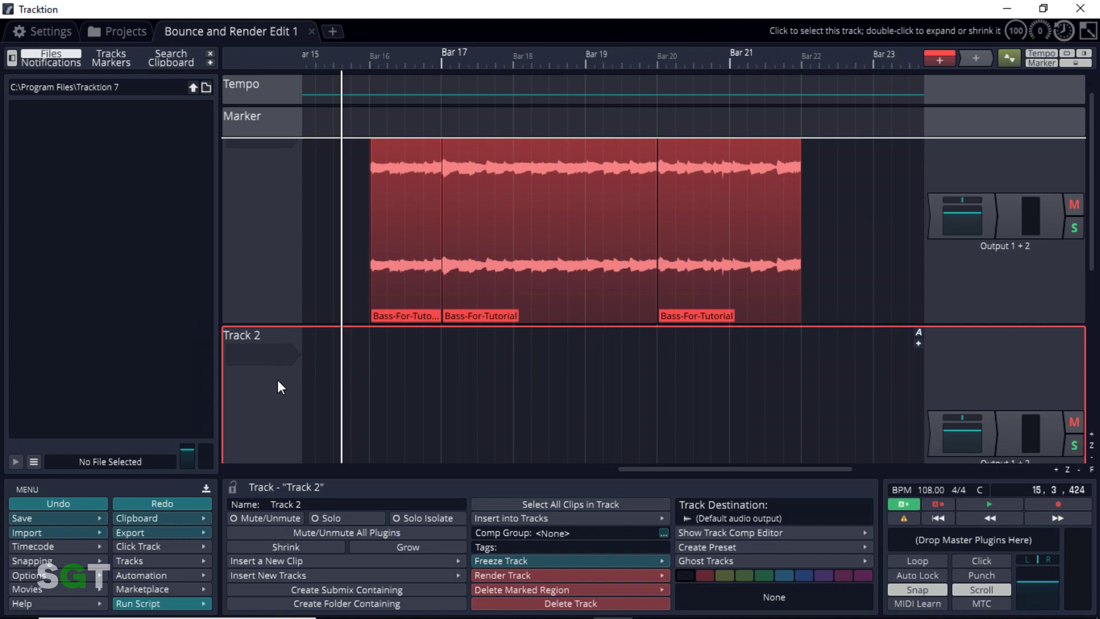
pyautogui.click(264, 361)
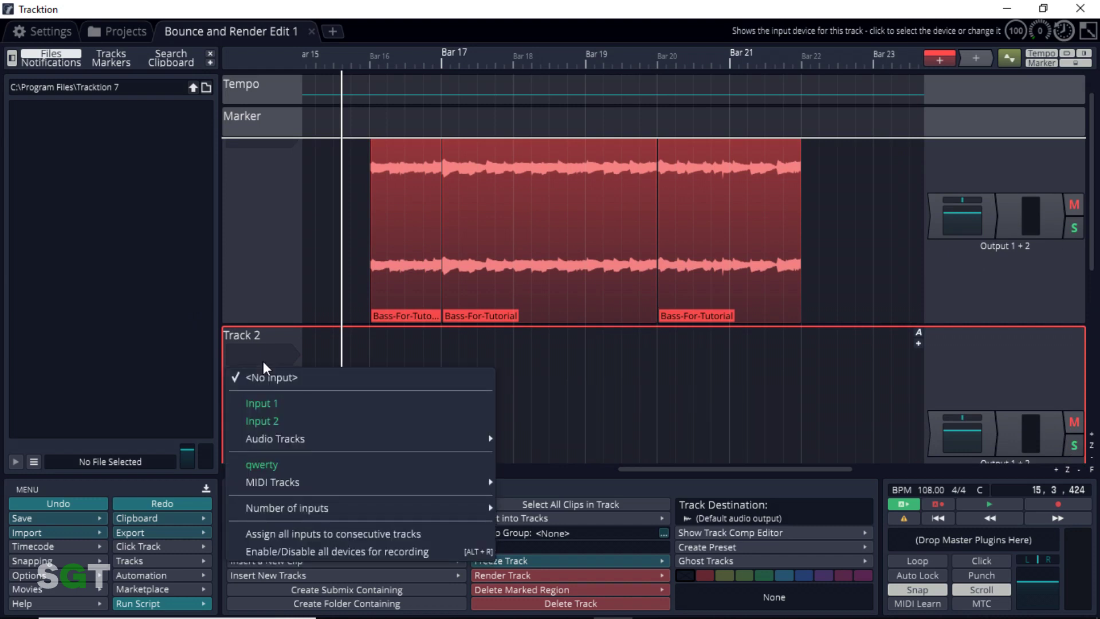
pyautogui.moveTo(275, 439)
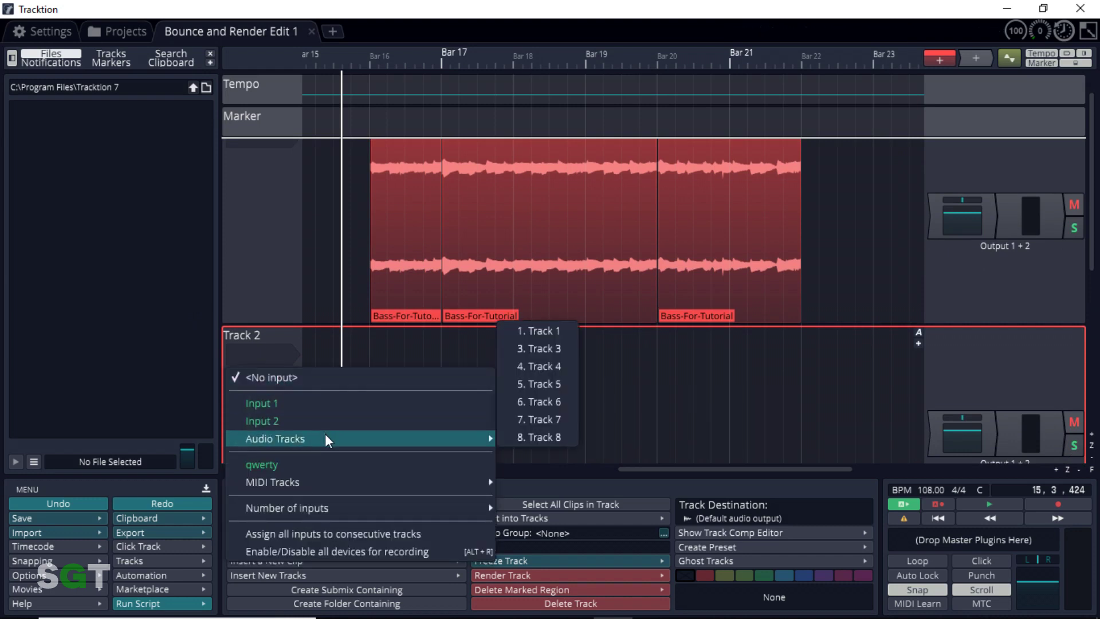
pyautogui.click(538, 330)
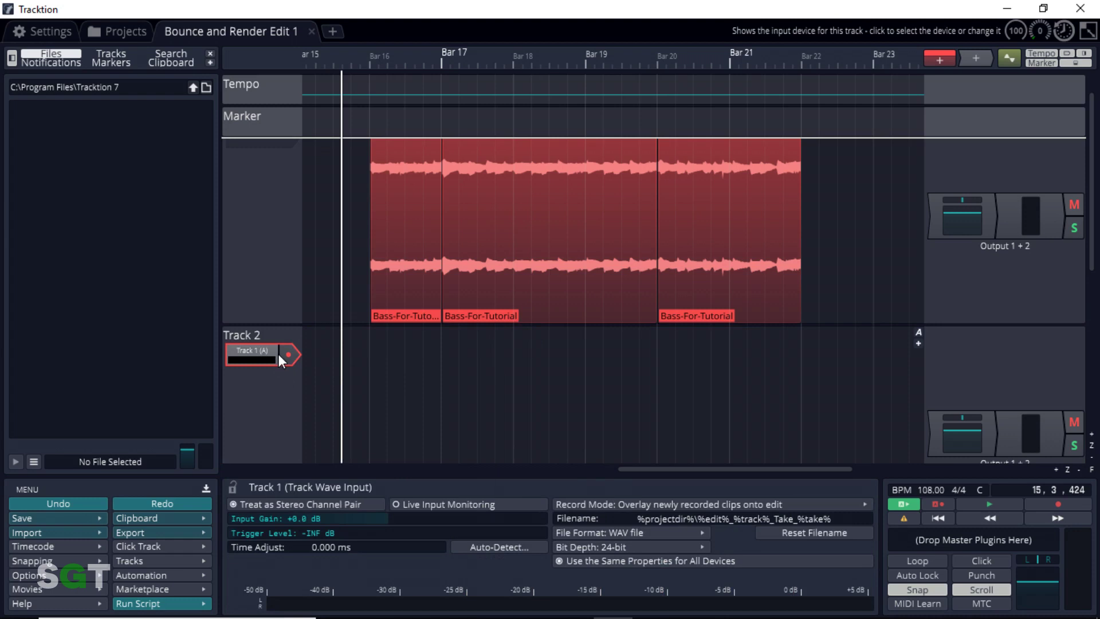
pyautogui.click(369, 354)
# - Record Track 1 onto Track 2, starting just before bar 16
pyautogui.click(370, 353)
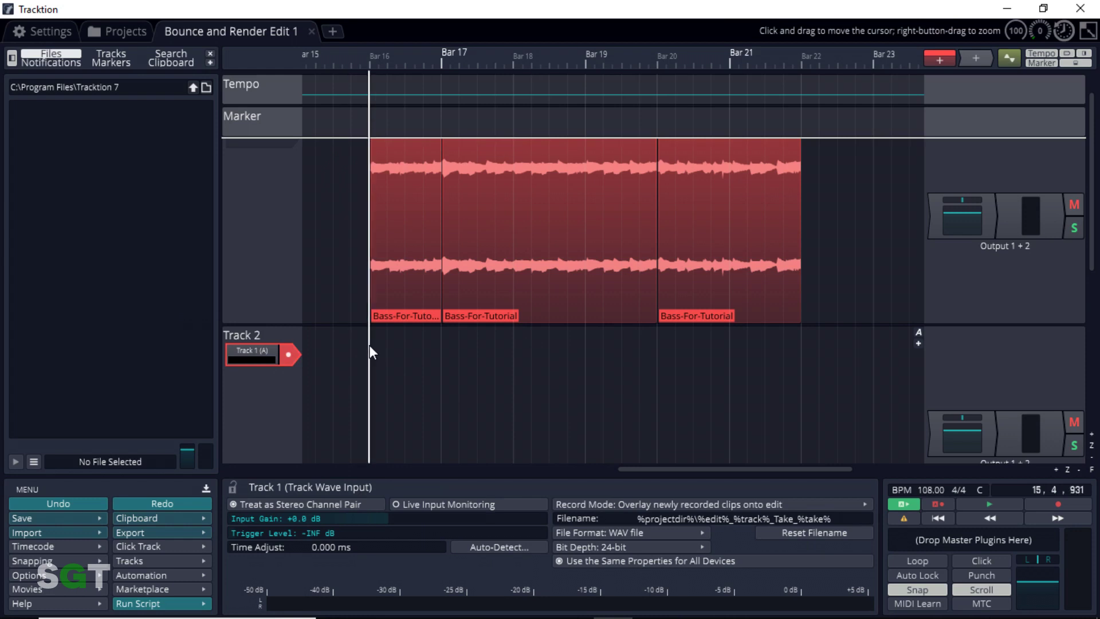
pyautogui.click(1052, 502)
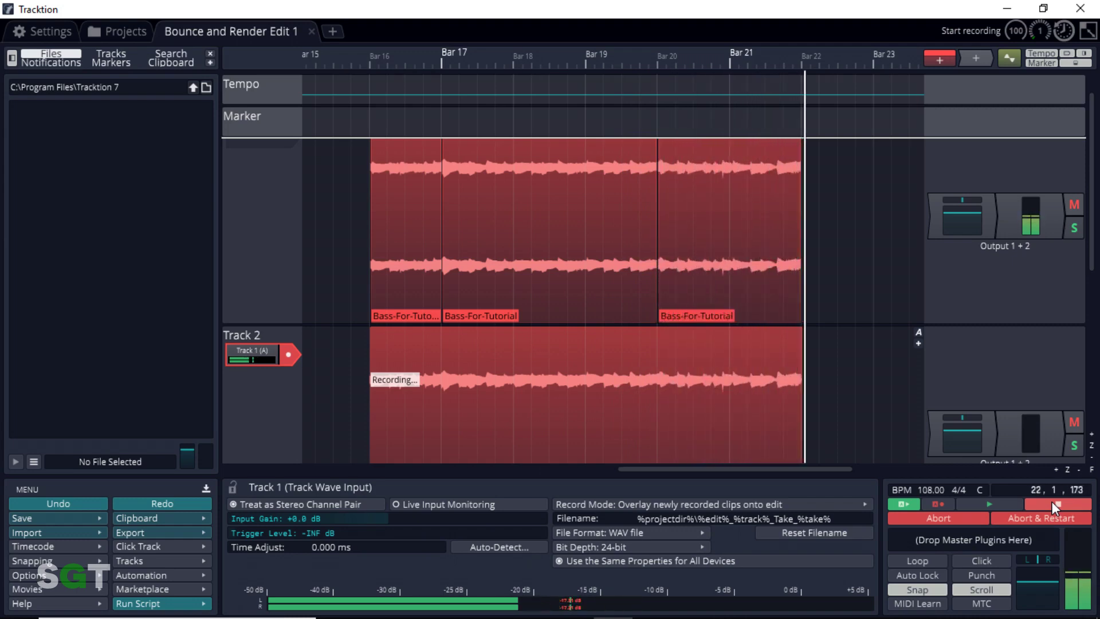
pyautogui.click(1051, 501)
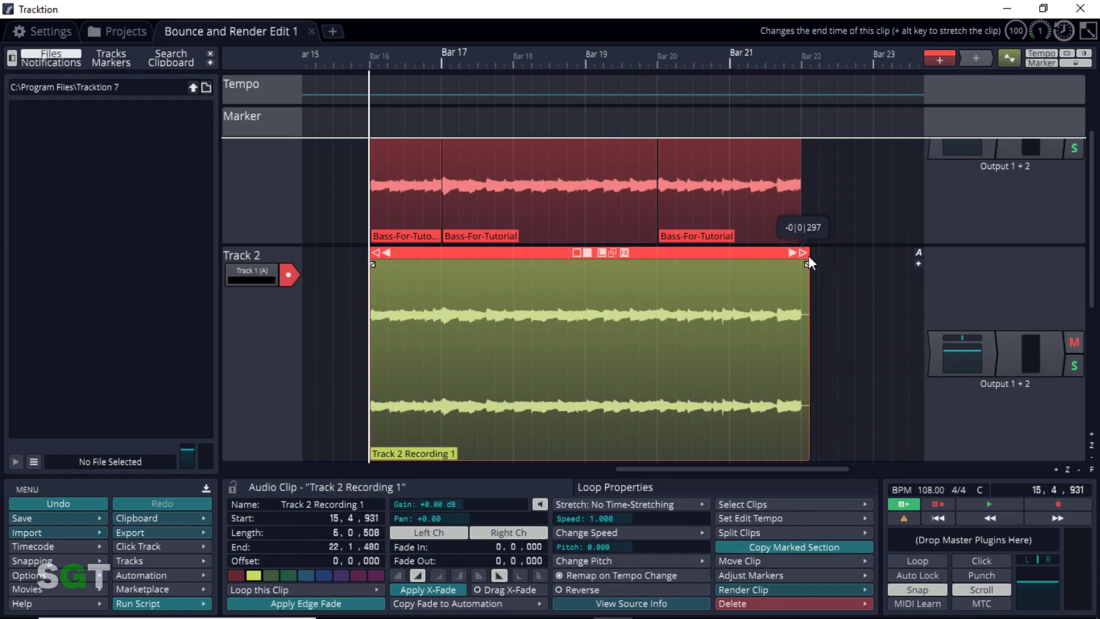
# - Trim the end of Recording 1 and move it onto Track 1 after the bass clips
pyautogui.moveTo(809, 256); pyautogui.dragTo(804, 262)
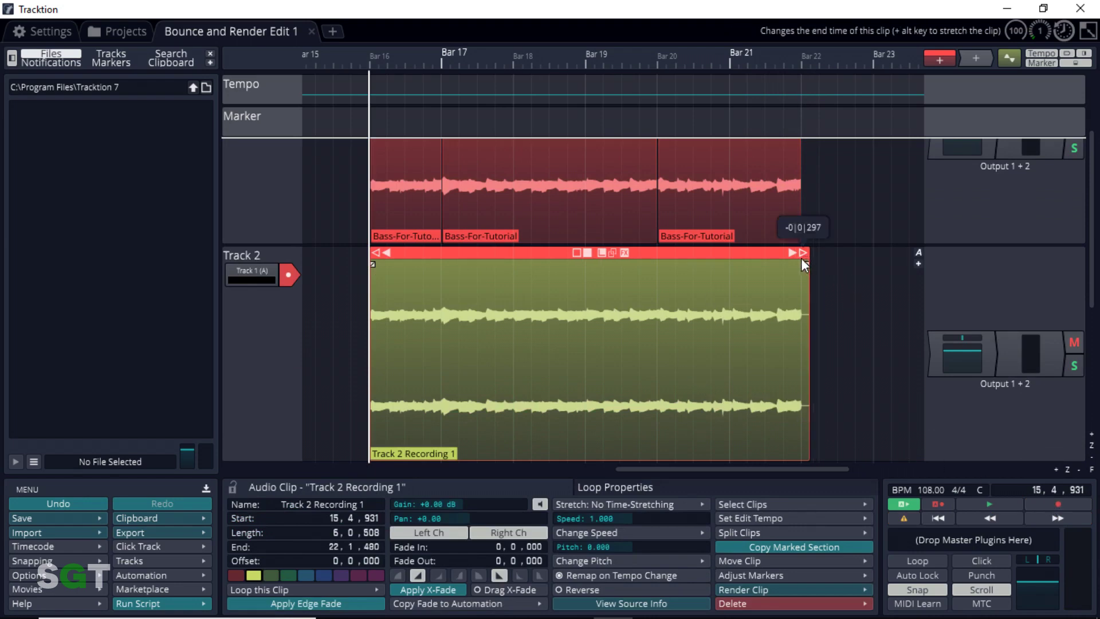
pyautogui.click(347, 170)
pyautogui.moveTo(462, 331); pyautogui.dragTo(860, 172)
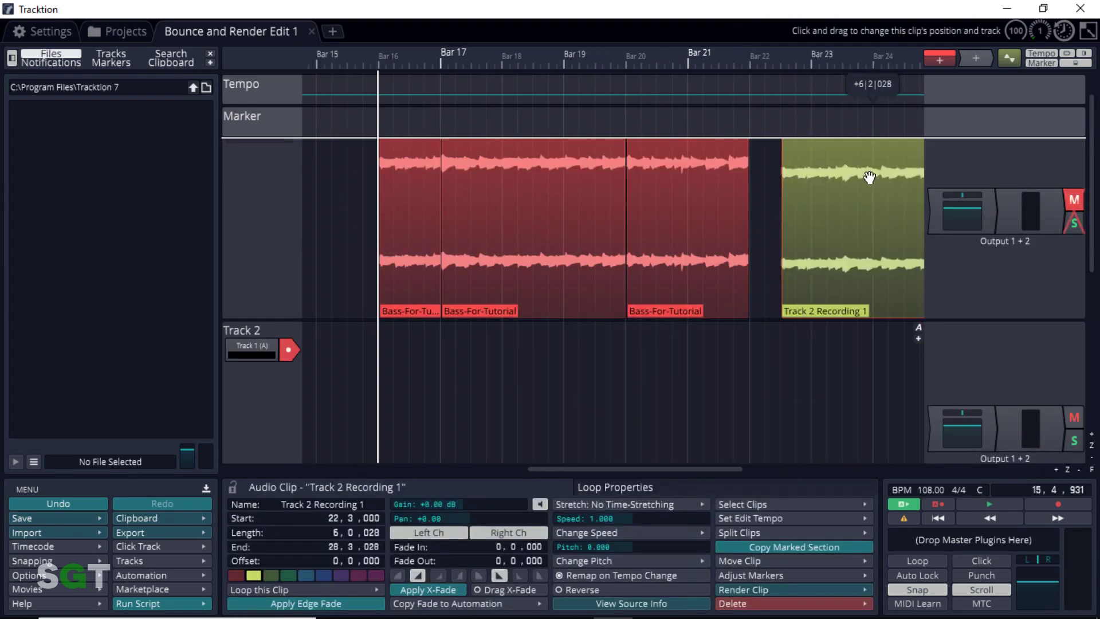
pyautogui.scroll(-1, 592, 324)
pyautogui.scroll(-1, 654, 241)
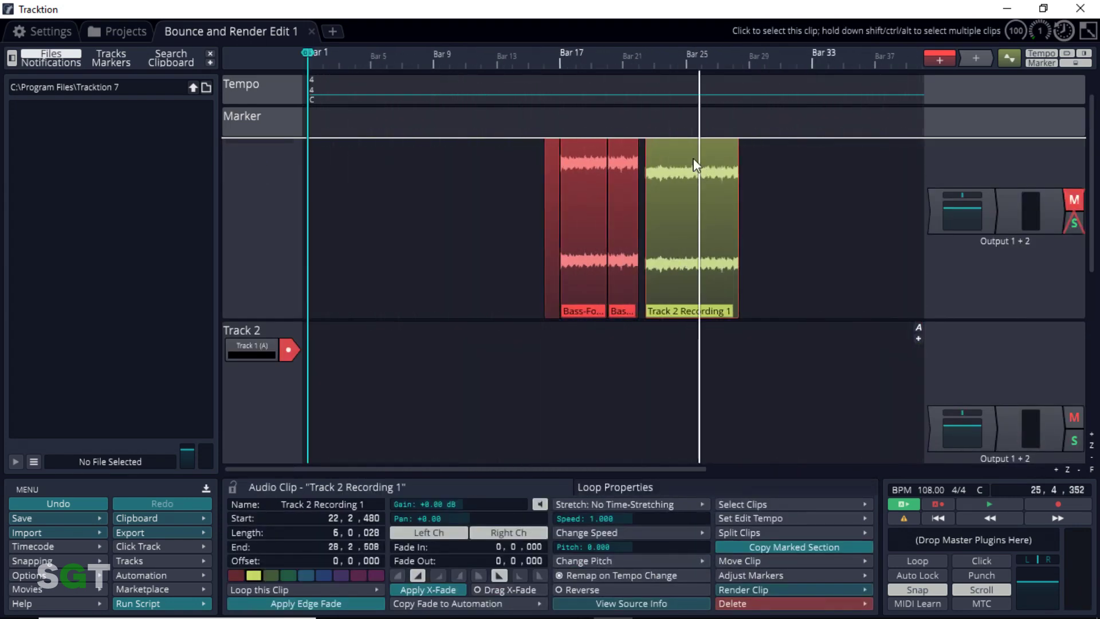
pyautogui.scroll(1, 705, 180)
pyautogui.scroll(1, 730, 202)
pyautogui.scroll(-1, 739, 202)
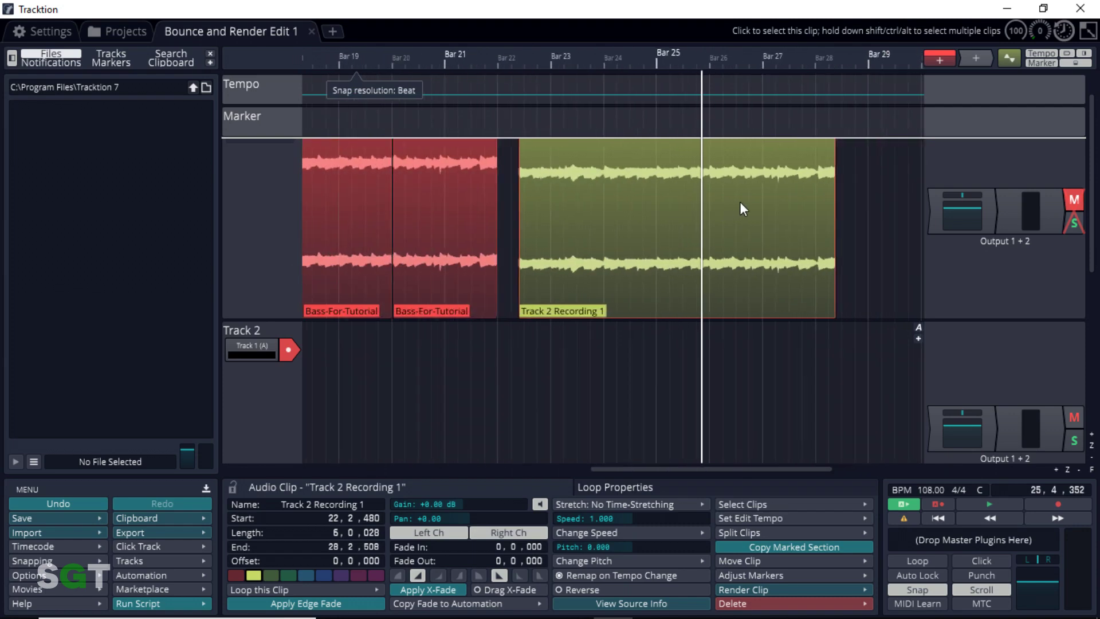
pyautogui.scroll(1, 828, 204)
pyautogui.scroll(1, 827, 205)
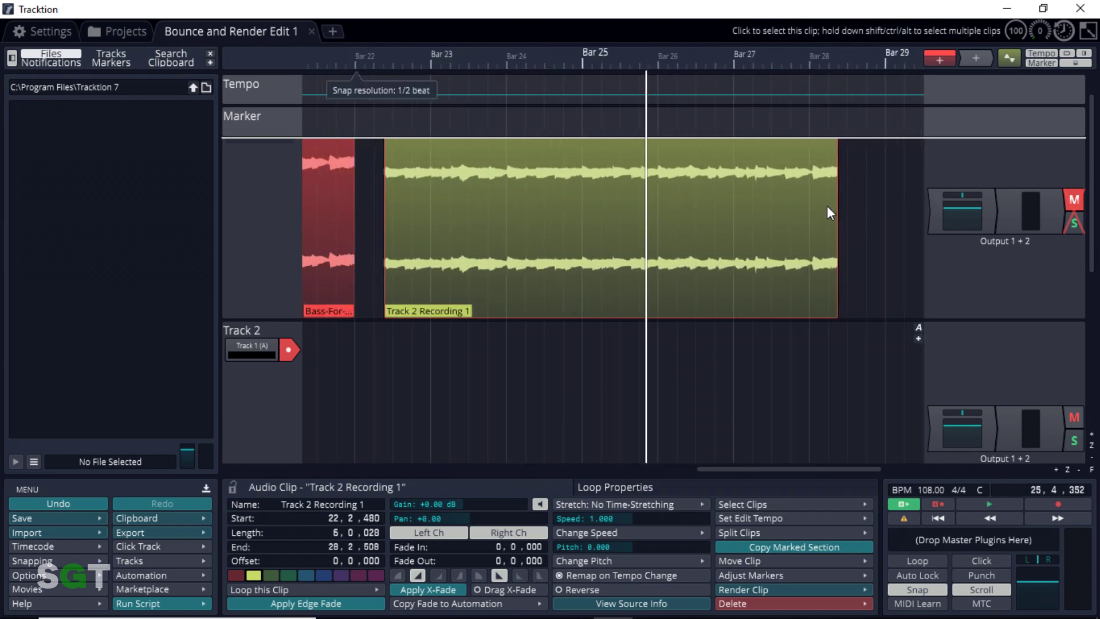
pyautogui.scroll(2, 403, 388)
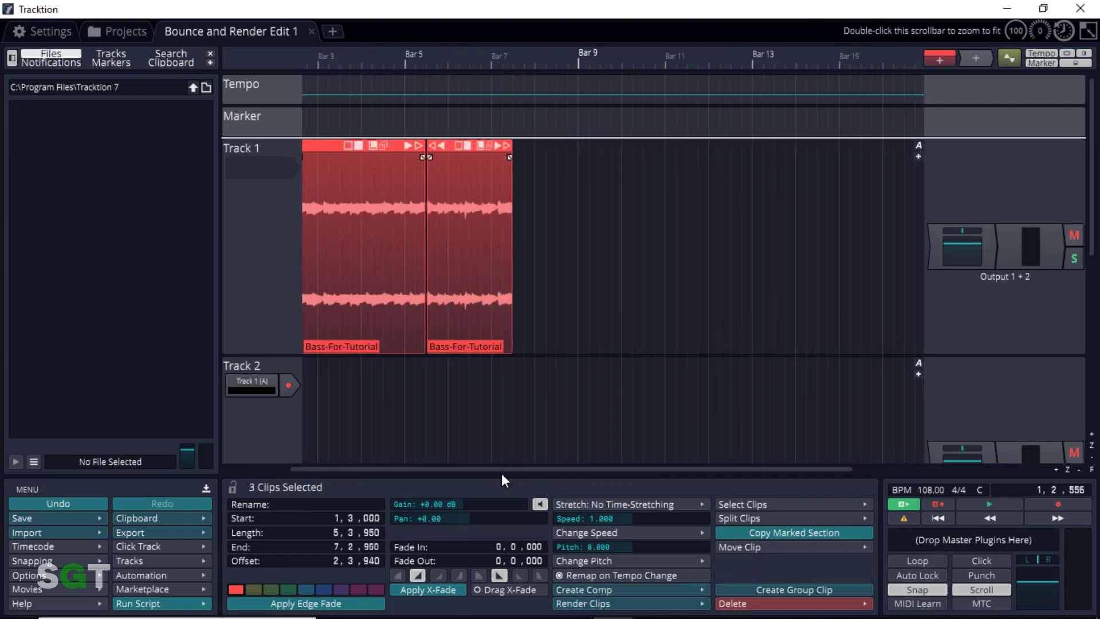
pyautogui.moveTo(501, 471); pyautogui.dragTo(382, 470)
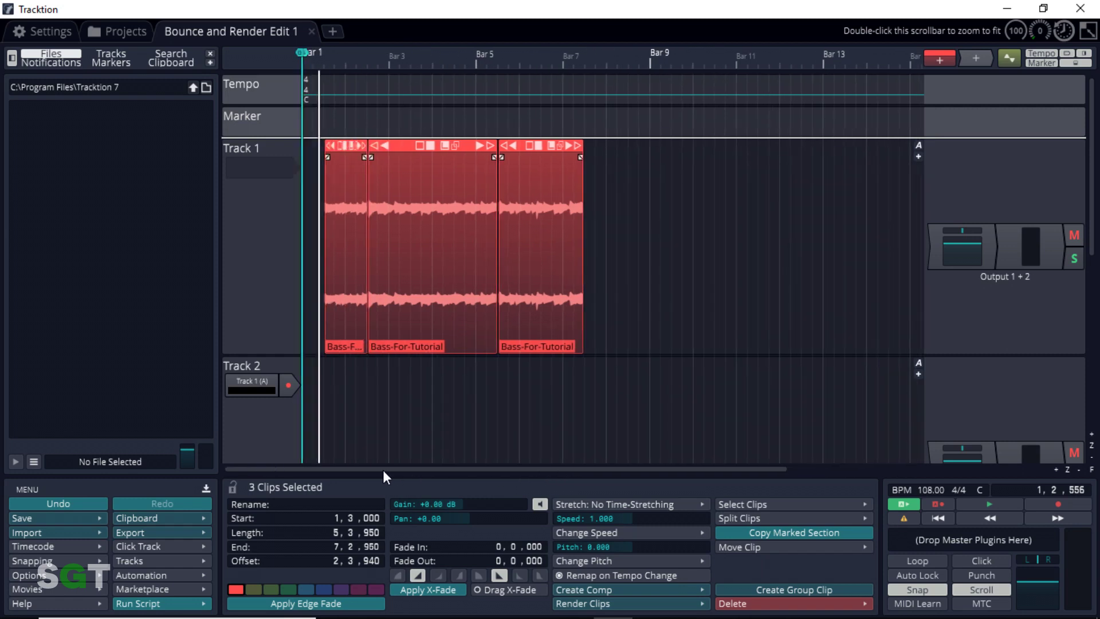
# - Mark a region from the start of the bass clips to bar 7 beat 3
pyautogui.click(306, 353)
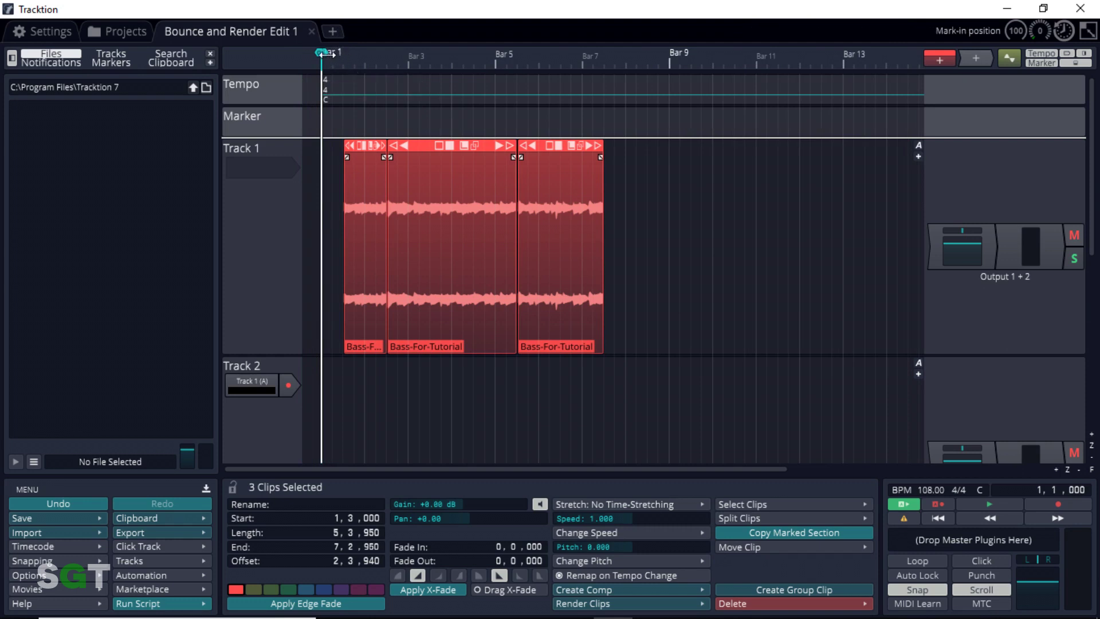
pyautogui.moveTo(331, 57); pyautogui.dragTo(613, 113)
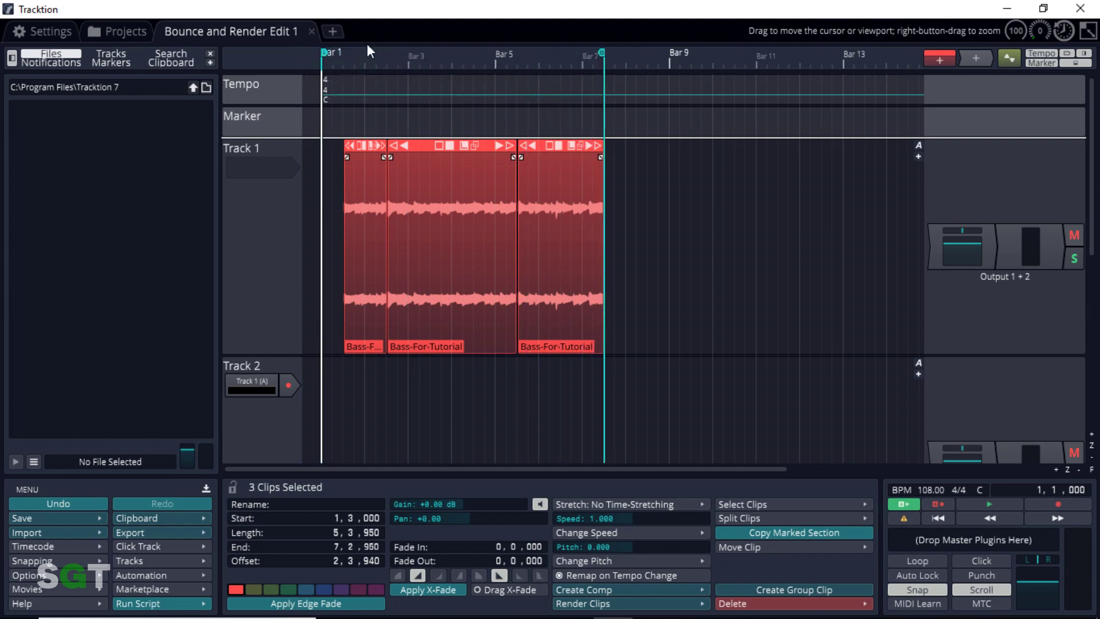
pyautogui.moveTo(332, 55); pyautogui.dragTo(344, 56)
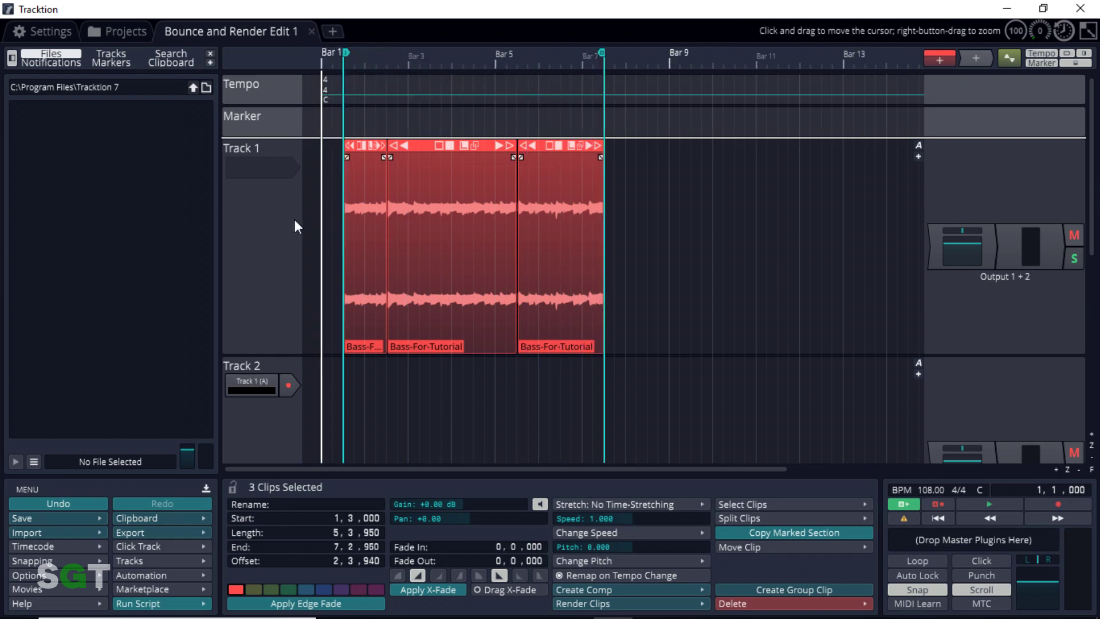
# - Select Track 1 and choose to render it into a new track
pyautogui.click(280, 250)
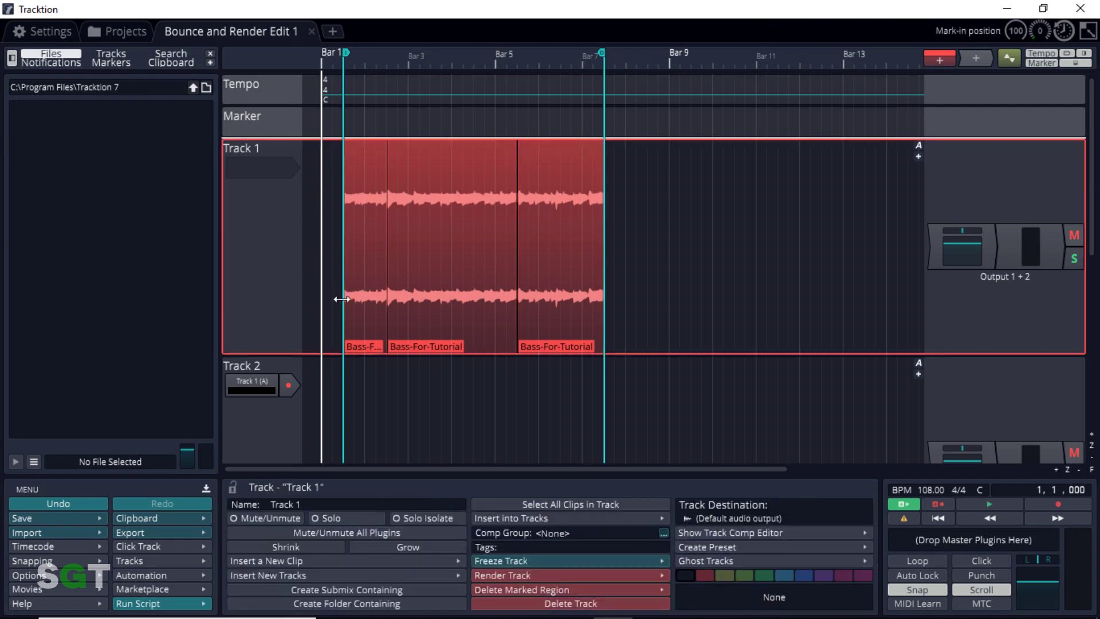
pyautogui.click(659, 575)
pyautogui.click(622, 558)
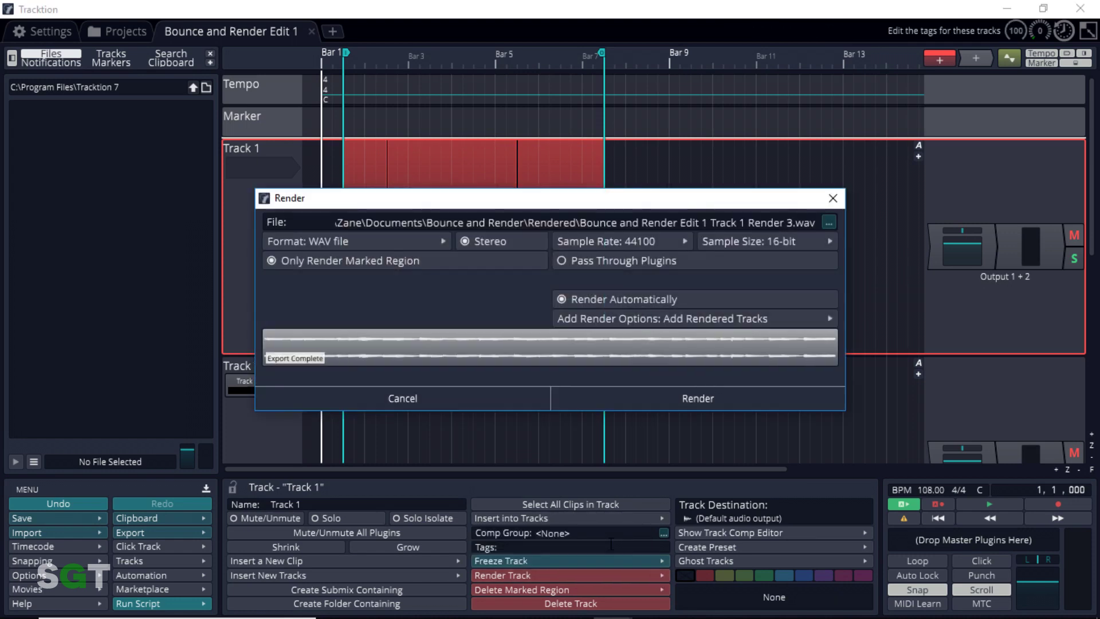
# - Render the marked region as a mono WAV without passing audio through plugins
pyautogui.click(466, 241)
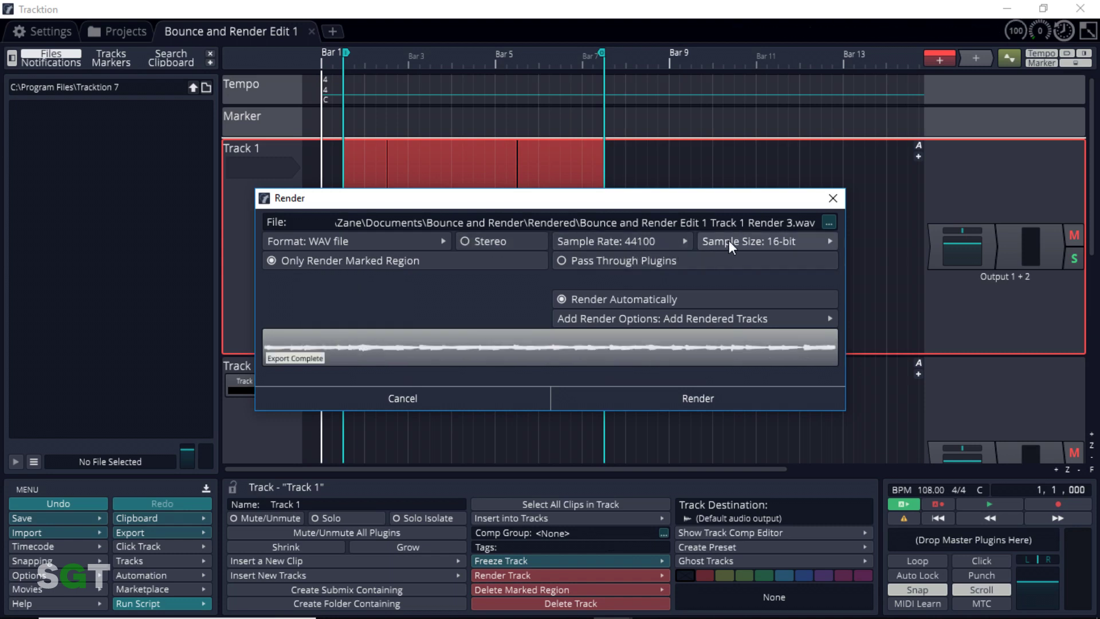
pyautogui.click(562, 261)
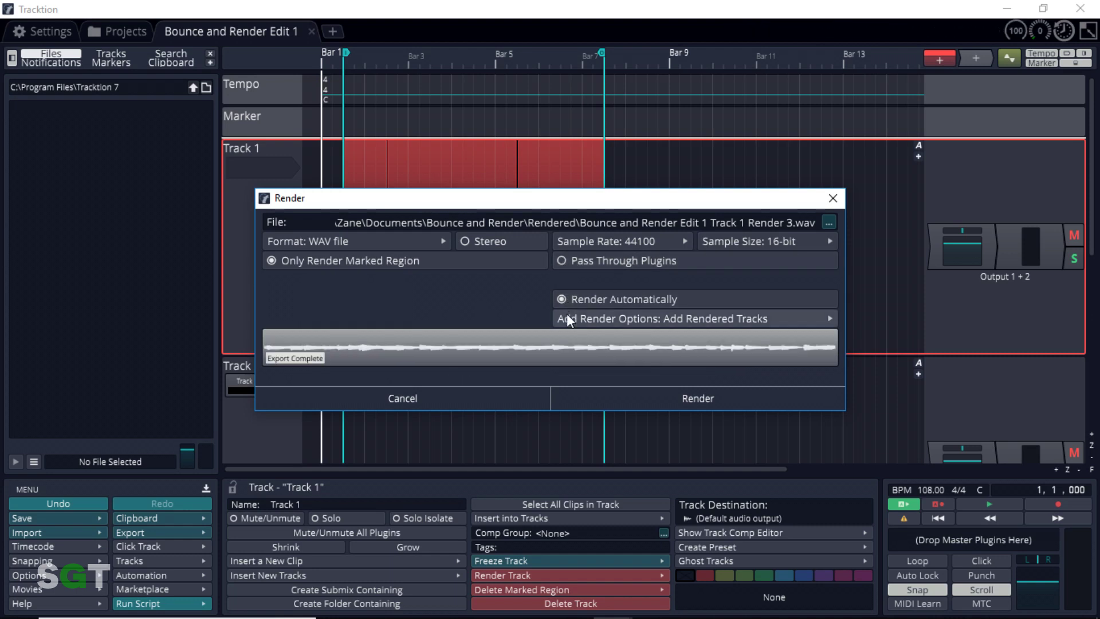
pyautogui.click(272, 260)
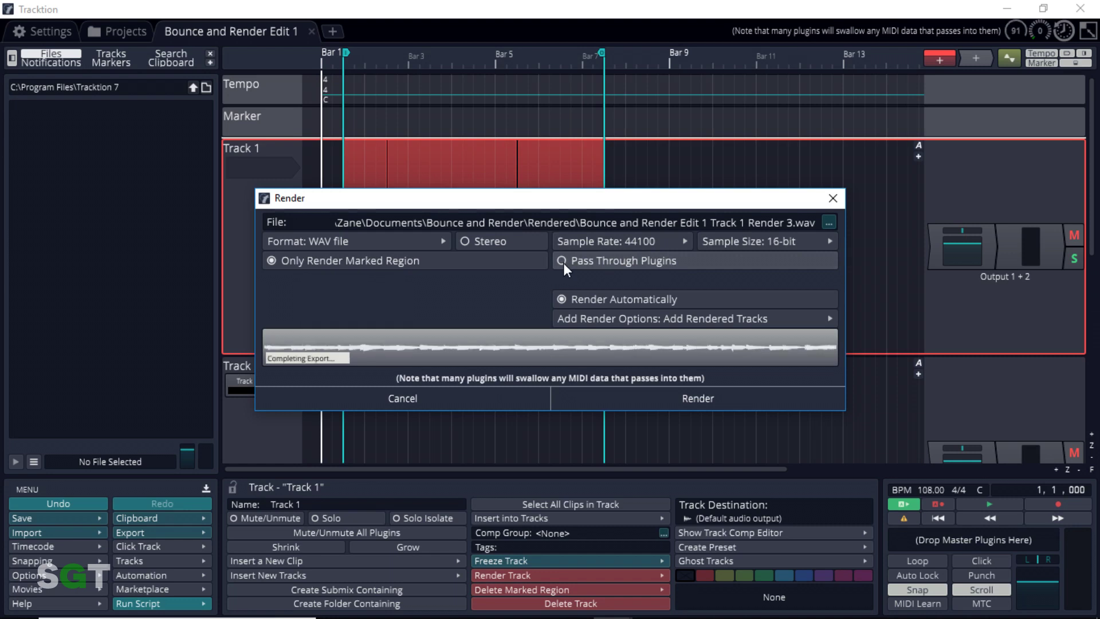
pyautogui.click(562, 262)
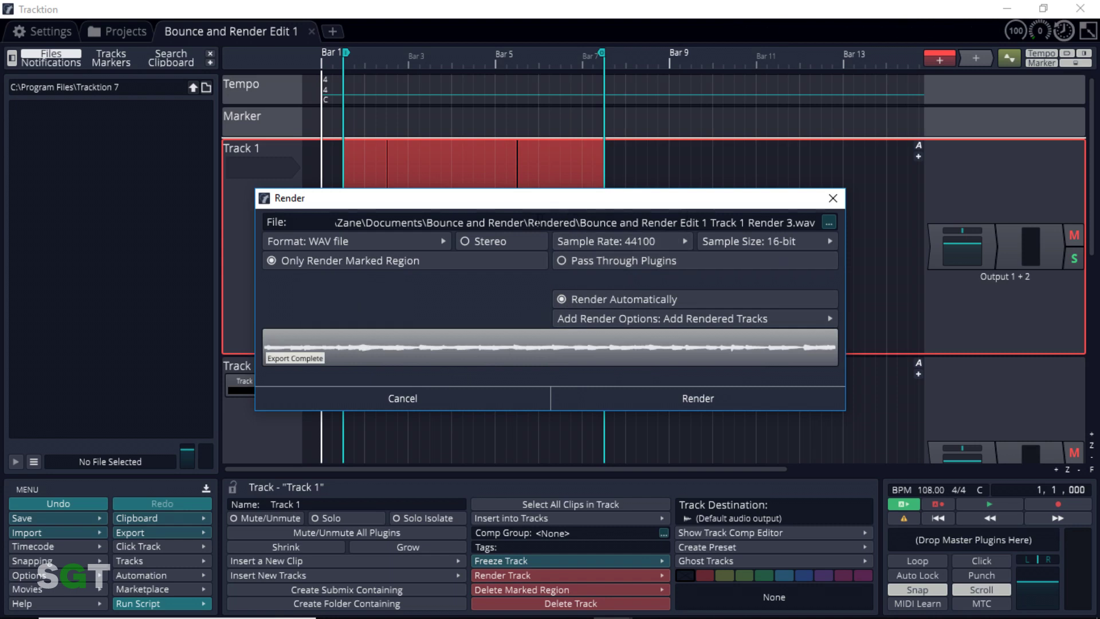
pyautogui.click(829, 223)
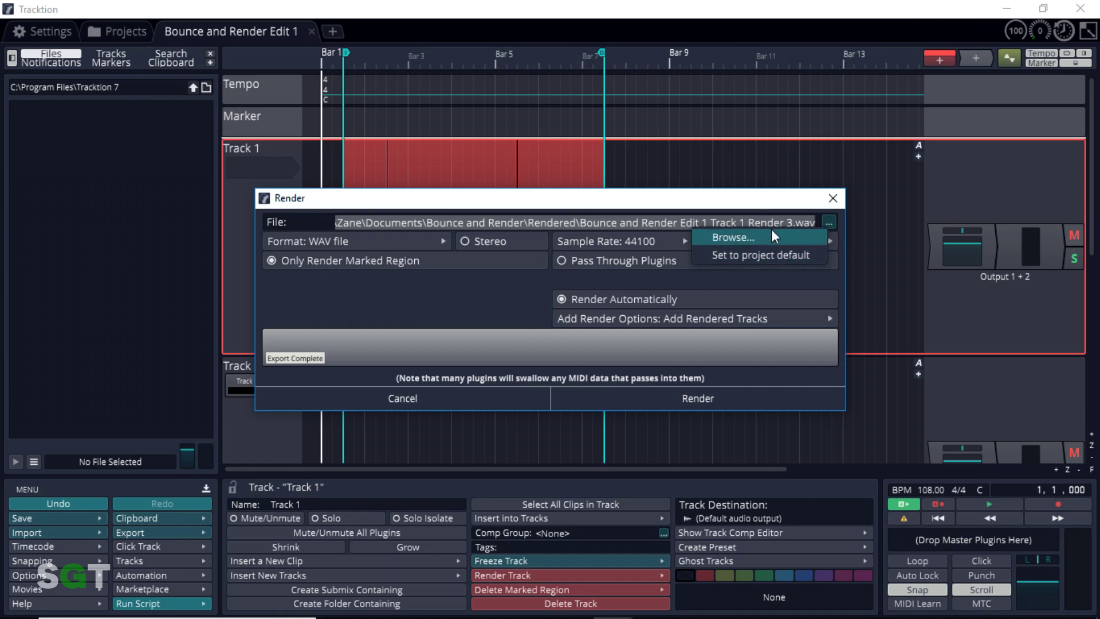
pyautogui.click(756, 238)
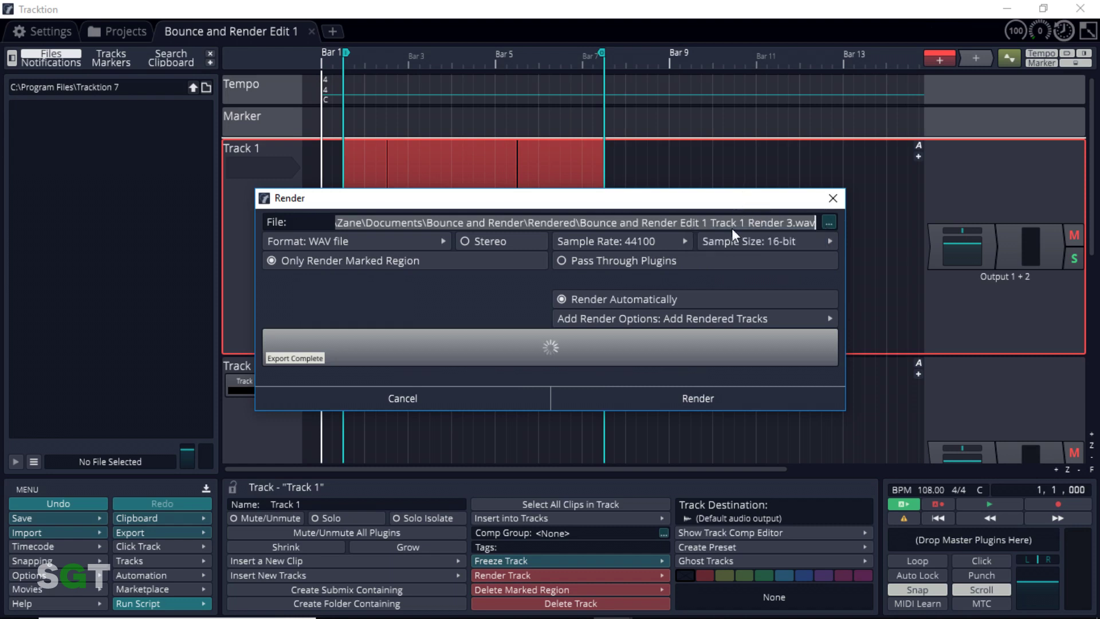
pyautogui.click(687, 398)
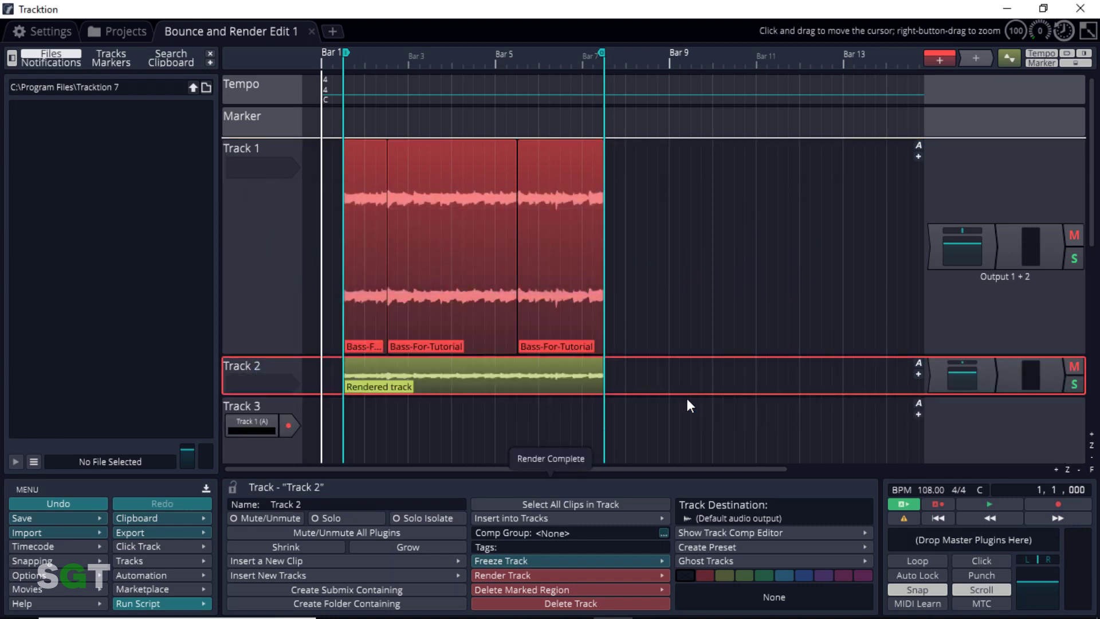
# - Move the Rendered track clip onto Track 1 after the bass slices, starting at 7,3,000
pyautogui.moveTo(528, 375)
pyautogui.mouseDown()
pyautogui.moveTo(731, 225)
pyautogui.moveTo(804, 254)
pyautogui.mouseUp()
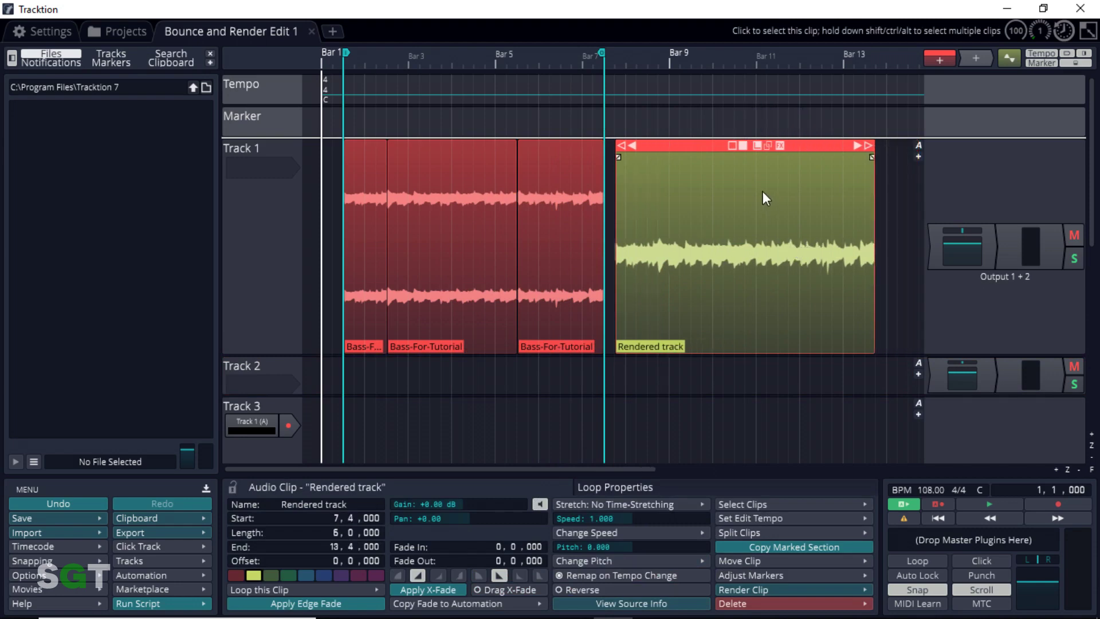
pyautogui.moveTo(698, 146); pyautogui.dragTo(685, 148)
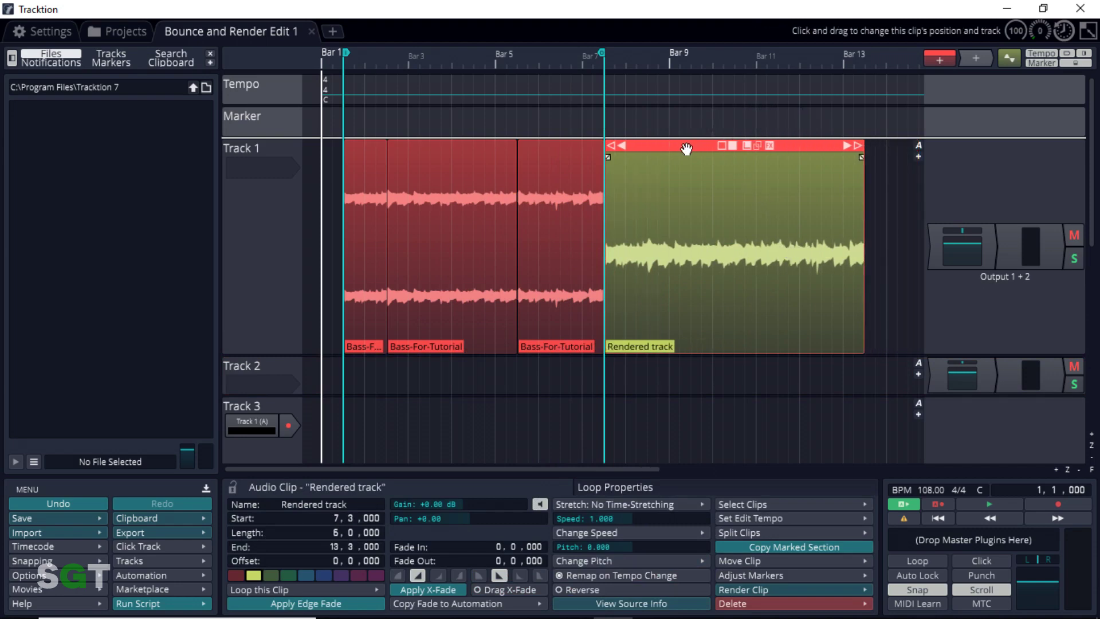